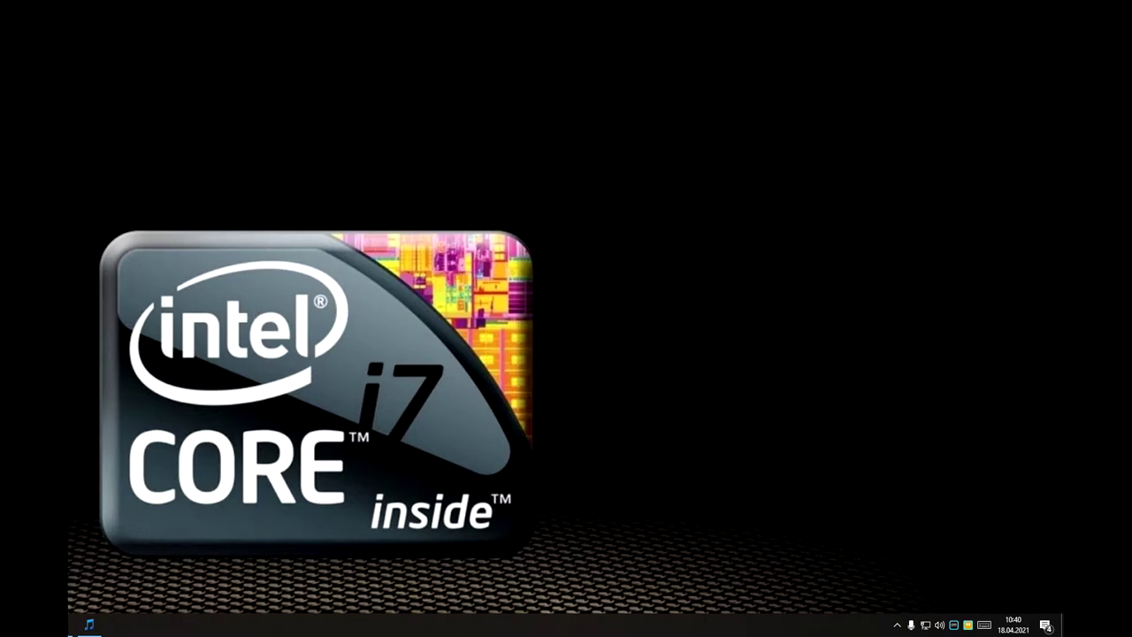
Open the Windows Sound settings dialog and show the list of playback devices
{"action": "right_click", "coordinate": [939, 628]}
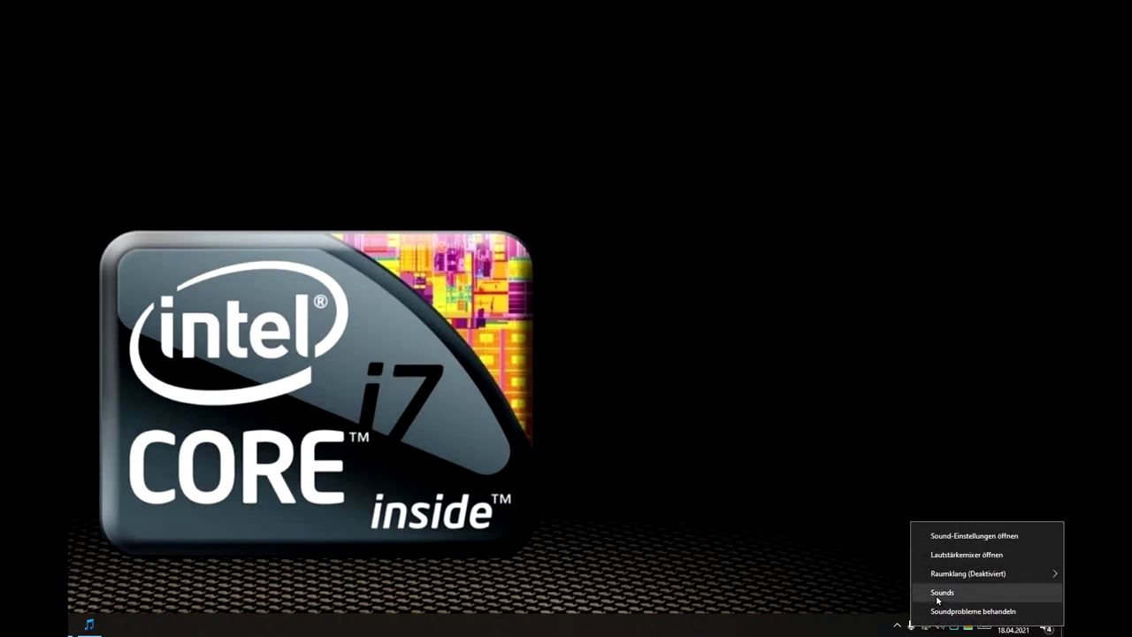
{"action": "left_click", "coordinate": [937, 599]}
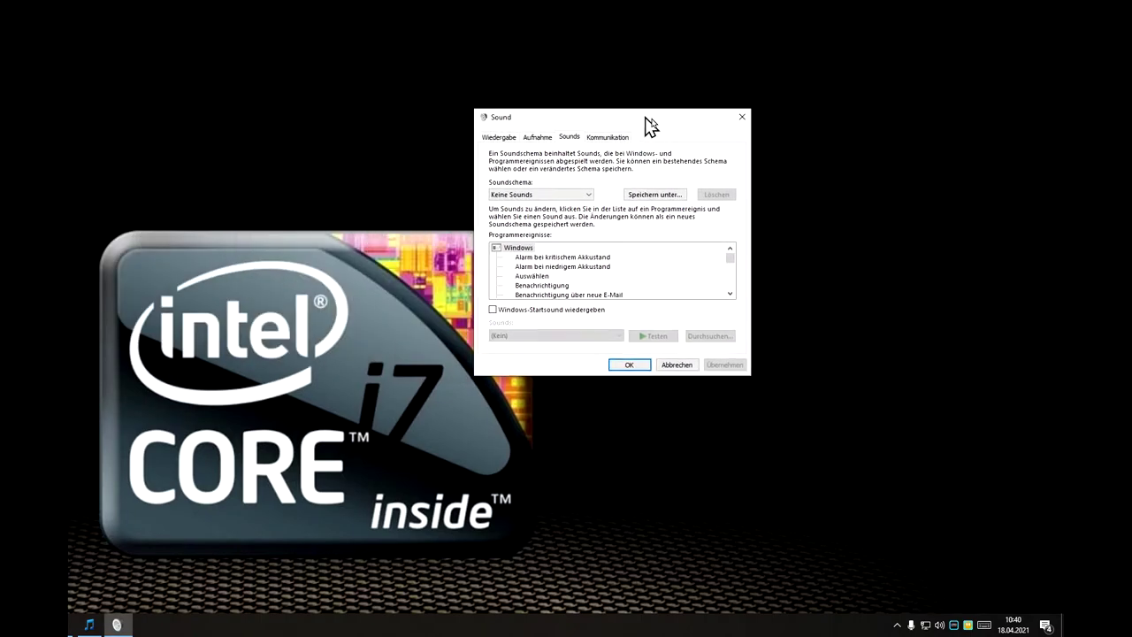
{"action": "left_click", "coordinate": [562, 154]}
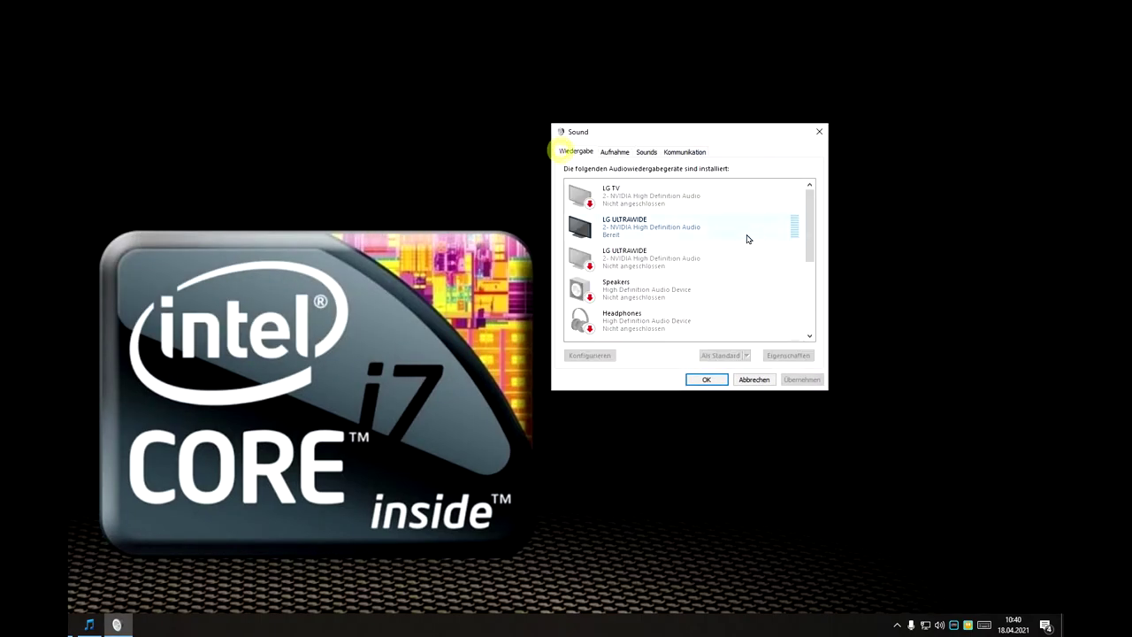
Look through the installed recording and playback devices to see which ones are listed and connected
{"action": "left_click", "coordinate": [613, 151]}
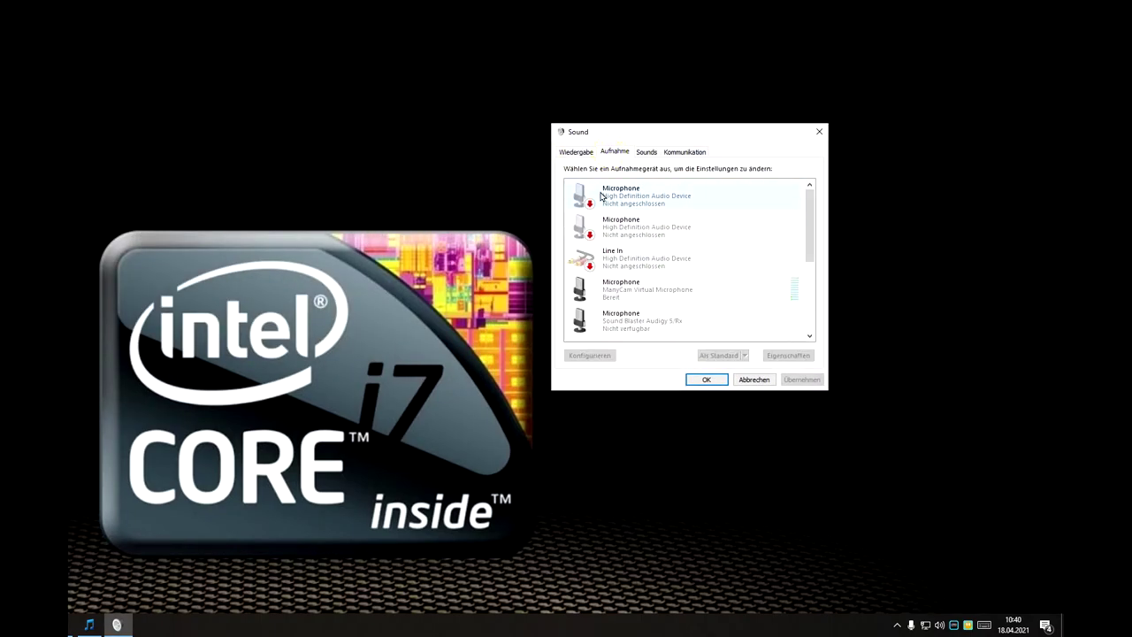
{"action": "left_click", "coordinate": [567, 153]}
{"action": "left_click", "coordinate": [612, 151]}
{"action": "left_click", "coordinate": [576, 152]}
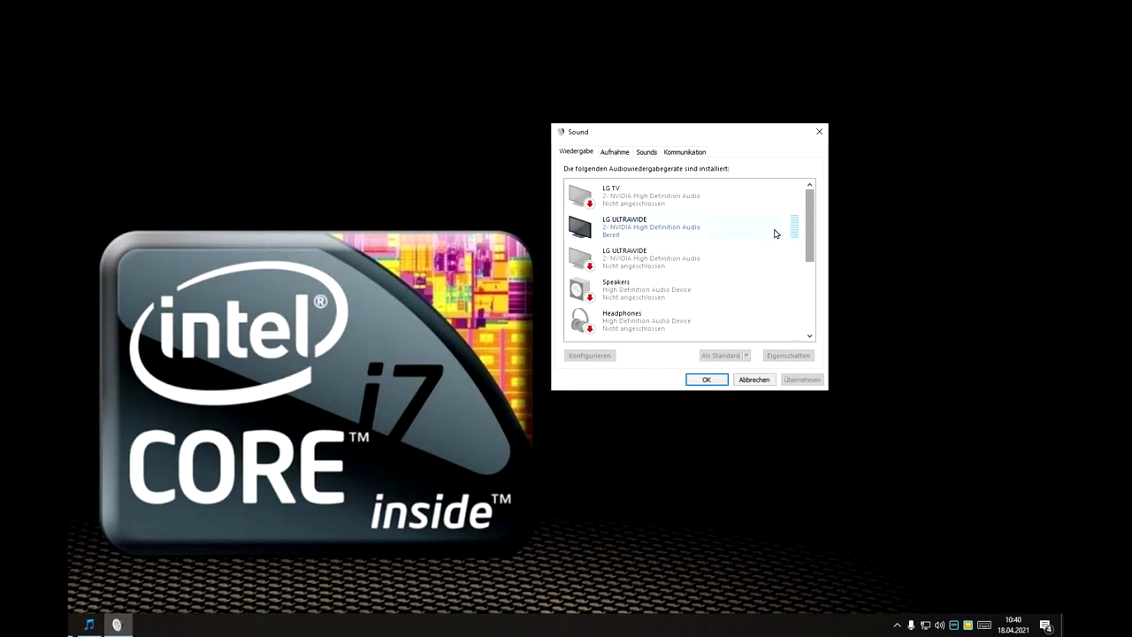
{"action": "left_click", "coordinate": [626, 204]}
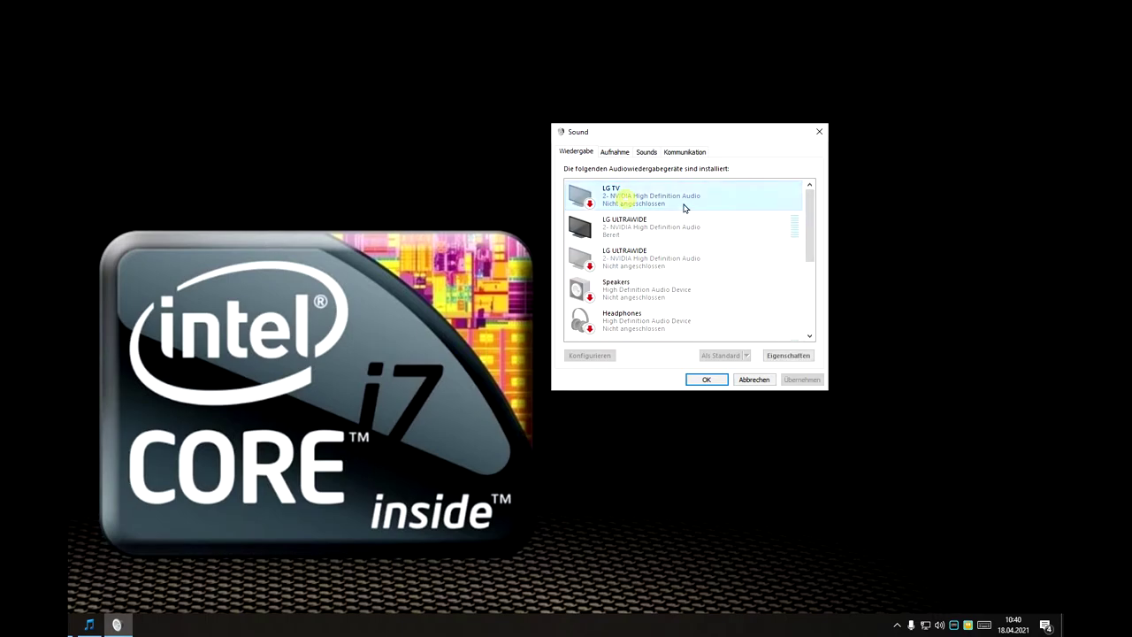
{"action": "left_click", "coordinate": [625, 237]}
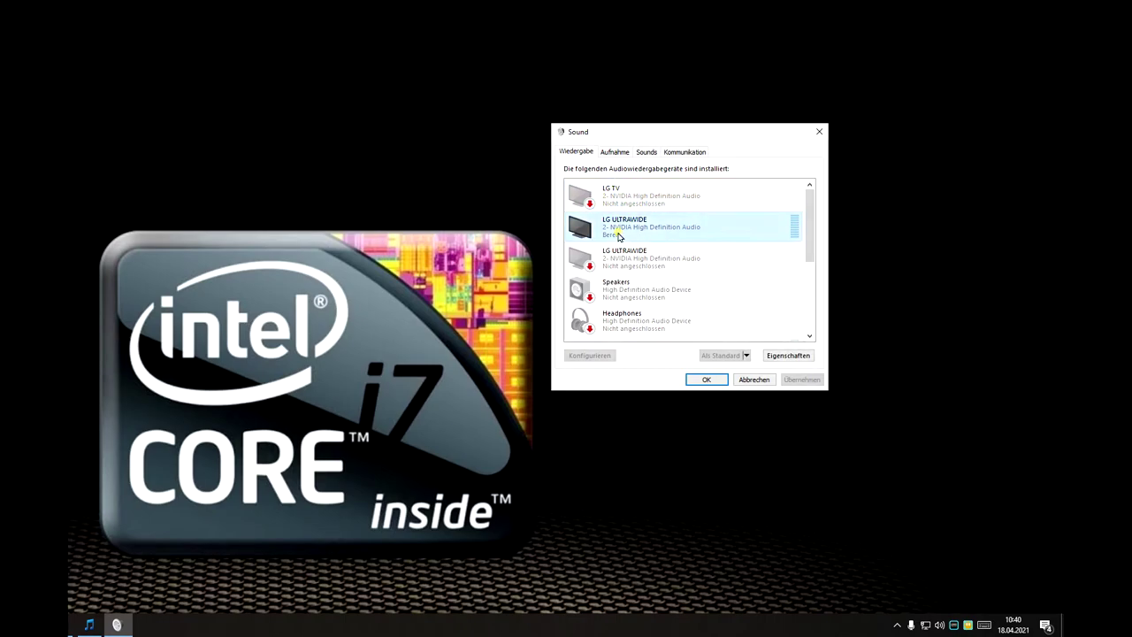
{"action": "left_click", "coordinate": [688, 261]}
{"action": "scroll", "coordinate": [672, 278], "scroll_direction": "down", "scroll_amount": 1}
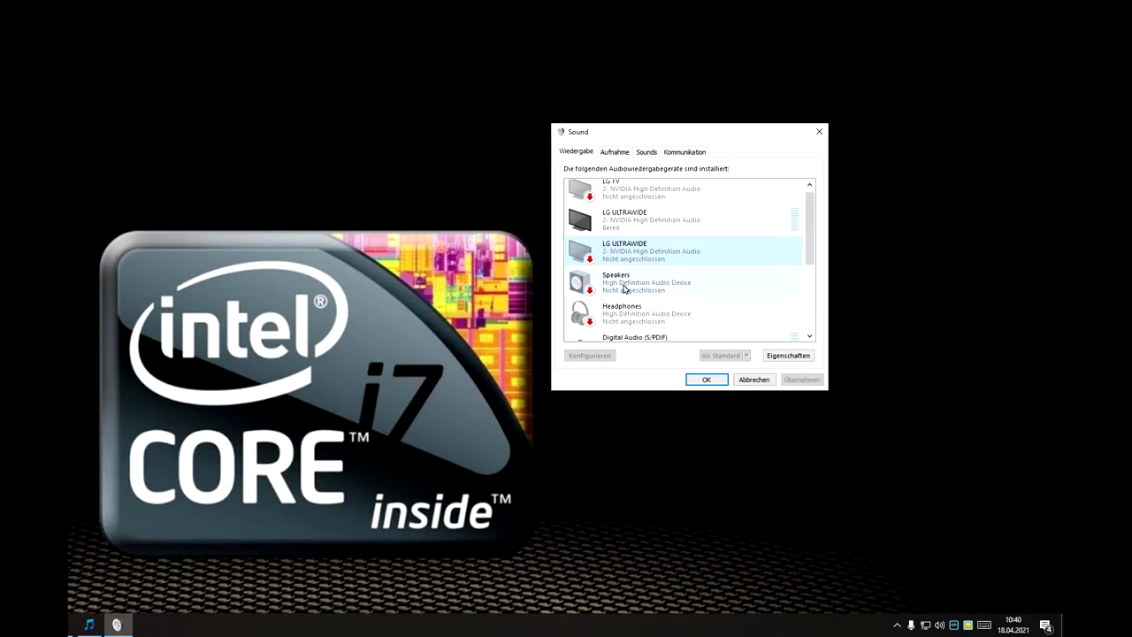
{"action": "left_click", "coordinate": [624, 288]}
{"action": "scroll", "coordinate": [644, 300], "scroll_direction": "down", "scroll_amount": 2}
{"action": "scroll", "coordinate": [644, 322], "scroll_direction": "down", "scroll_amount": 3}
{"action": "scroll", "coordinate": [644, 281], "scroll_direction": "down", "scroll_amount": 3}
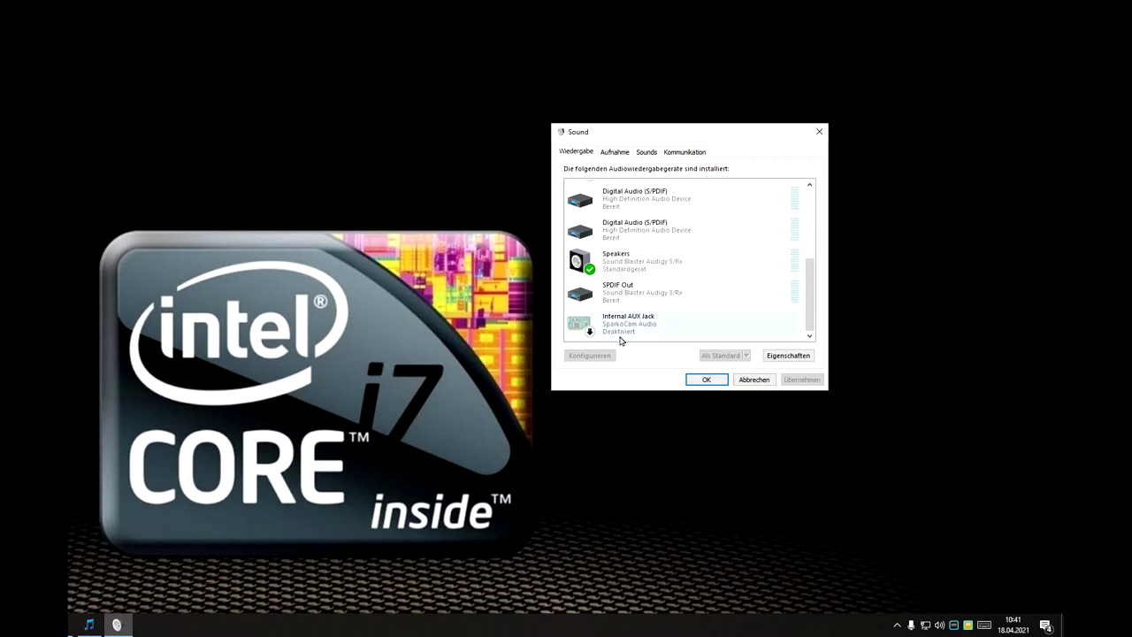
Check that the Sound Blaster Audigy 5/Rx speakers are set as the default playback device
{"action": "left_click", "coordinate": [616, 268]}
{"action": "right_click", "coordinate": [616, 268]}
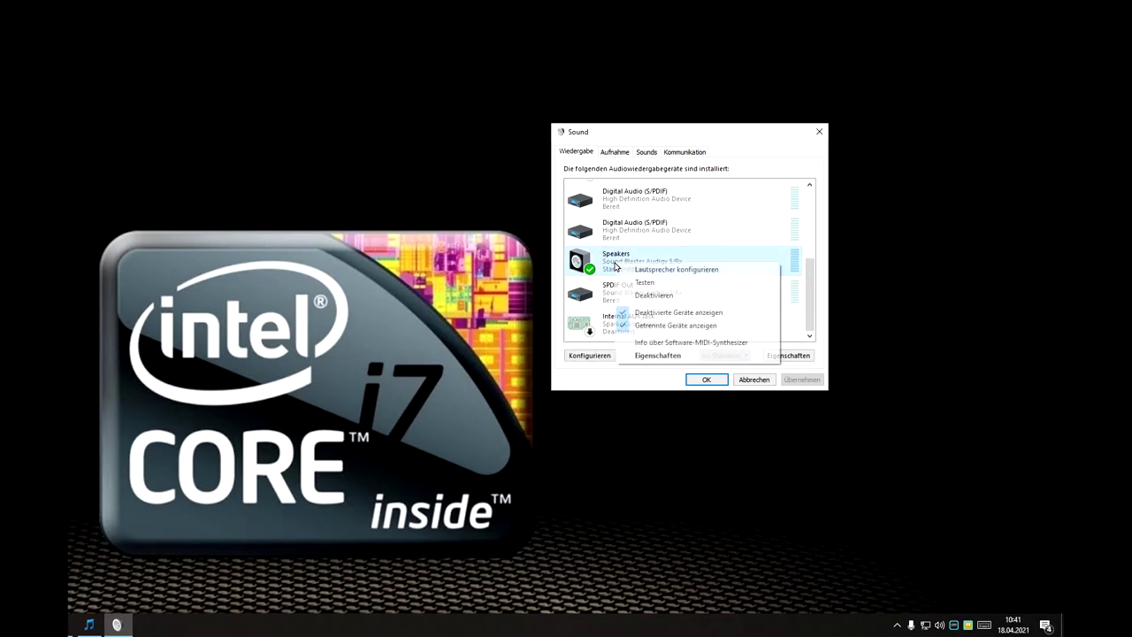
{"action": "key", "text": "Escape"}
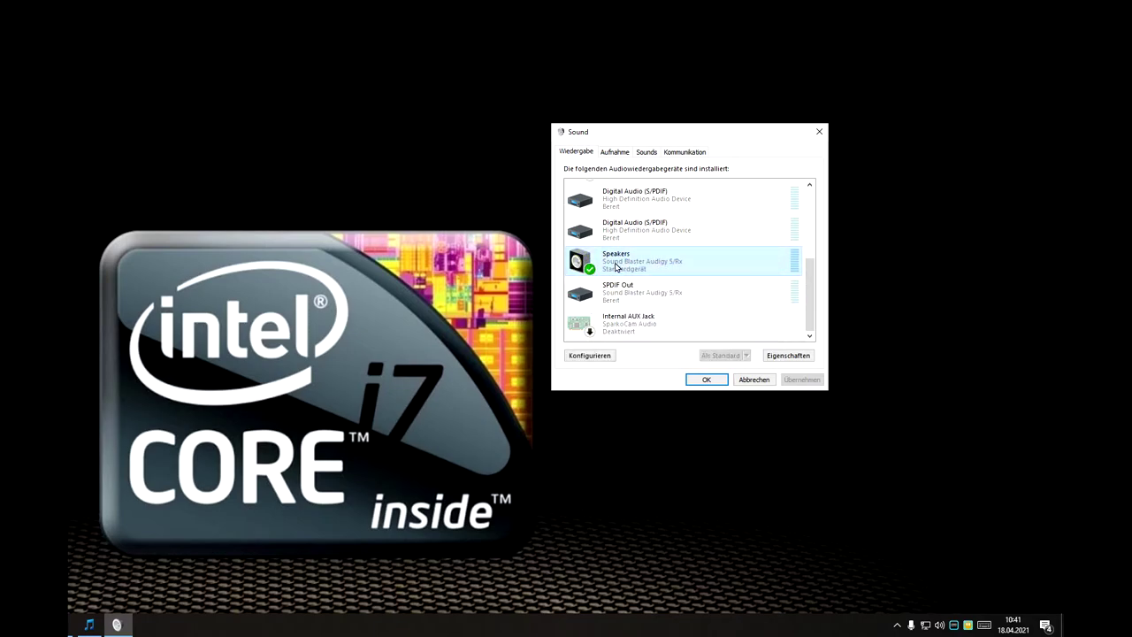
{"action": "right_click", "coordinate": [616, 261]}
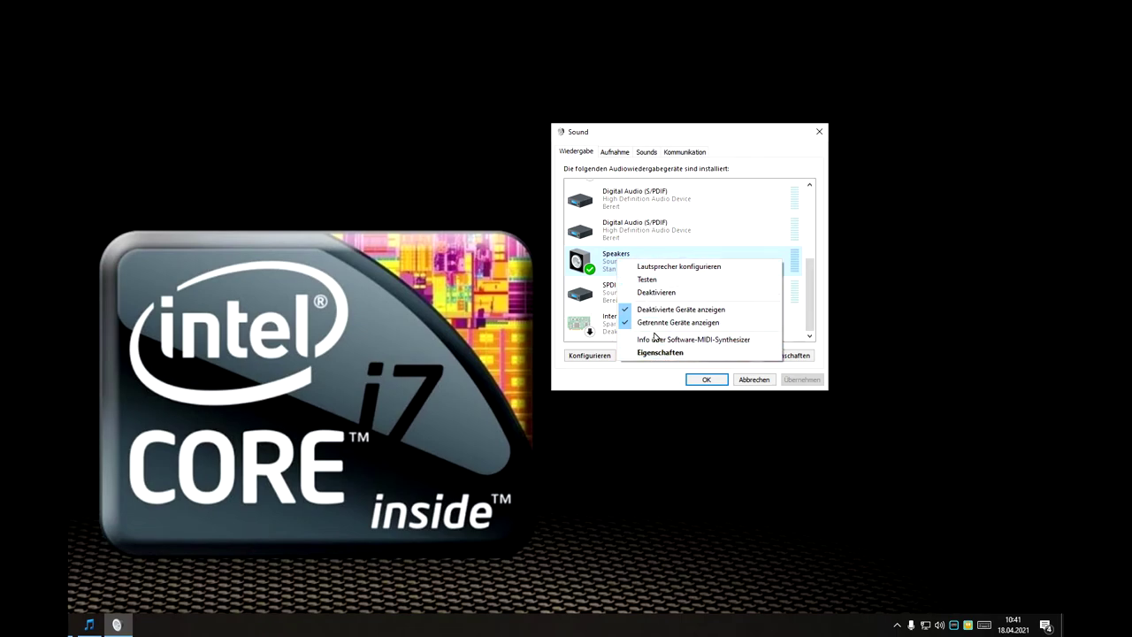
{"action": "left_click", "coordinate": [624, 375]}
{"action": "left_click", "coordinate": [708, 358]}
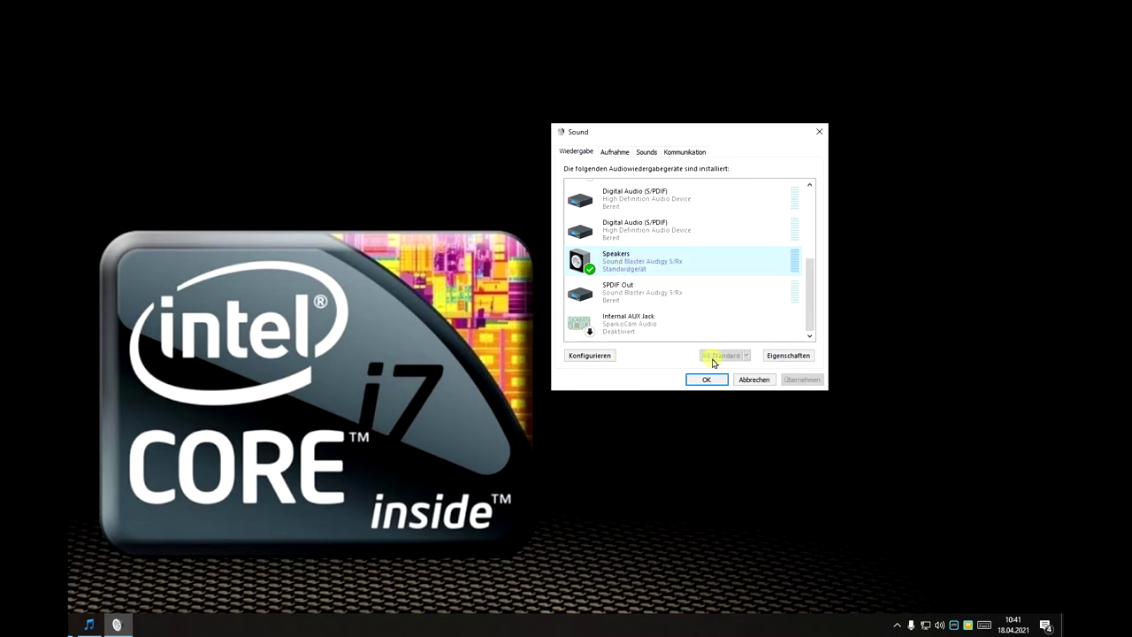
{"action": "left_click", "coordinate": [721, 358]}
Check the level and default-device assignment of the "What U Hear" recording device
{"action": "left_click", "coordinate": [606, 153]}
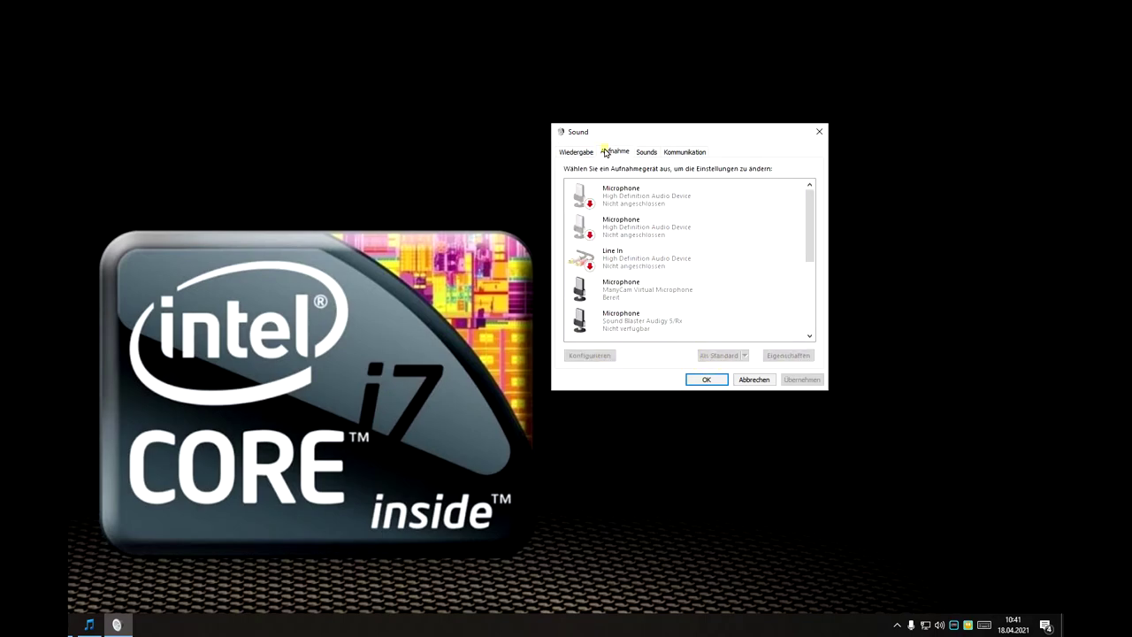
{"action": "left_click", "coordinate": [811, 228]}
{"action": "left_click", "coordinate": [635, 229]}
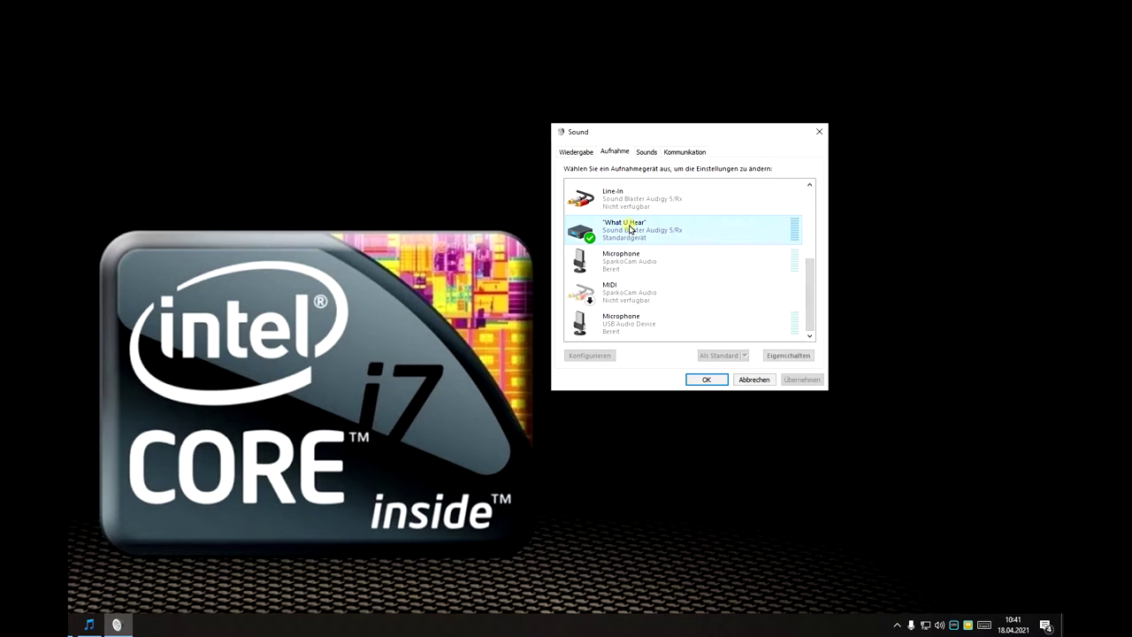
{"action": "double_click", "coordinate": [670, 232]}
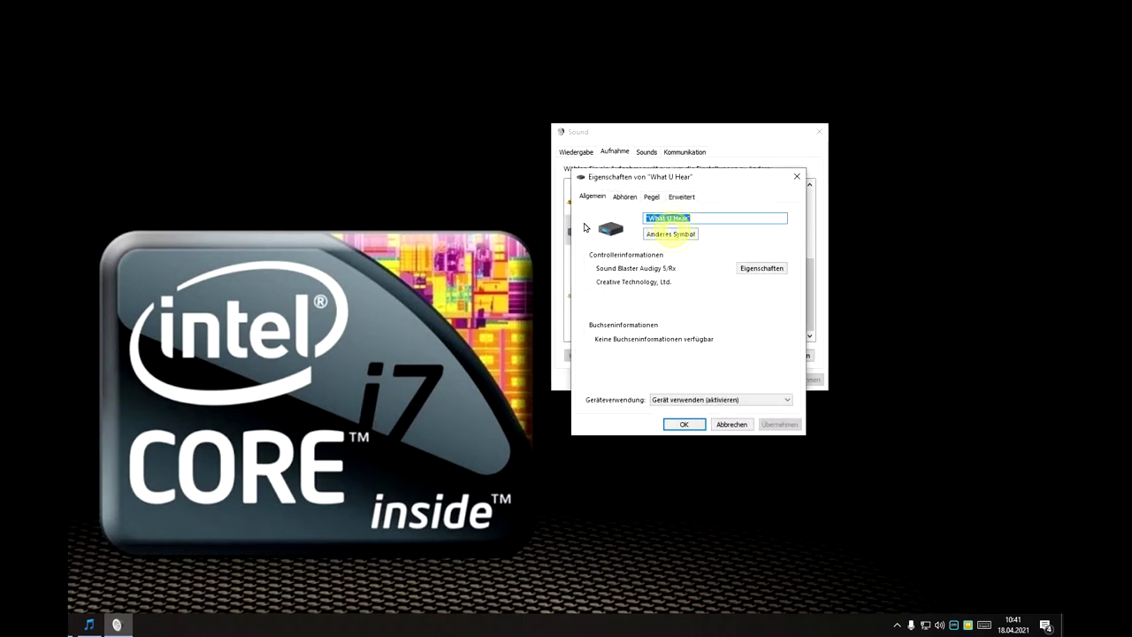
{"action": "left_click", "coordinate": [651, 197]}
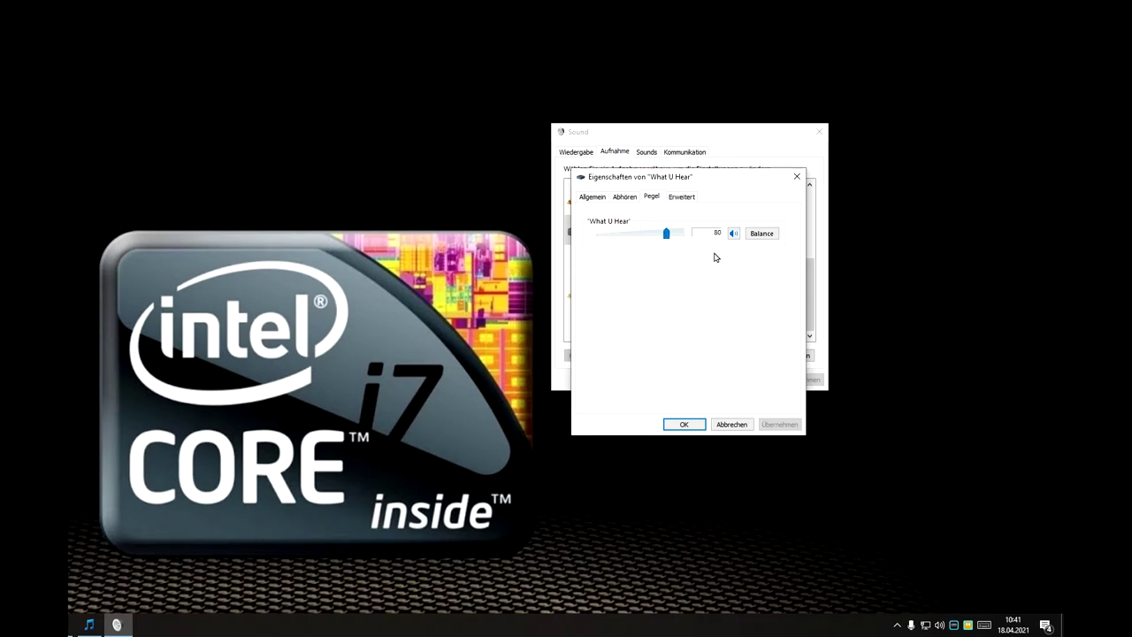
{"action": "left_click", "coordinate": [684, 424]}
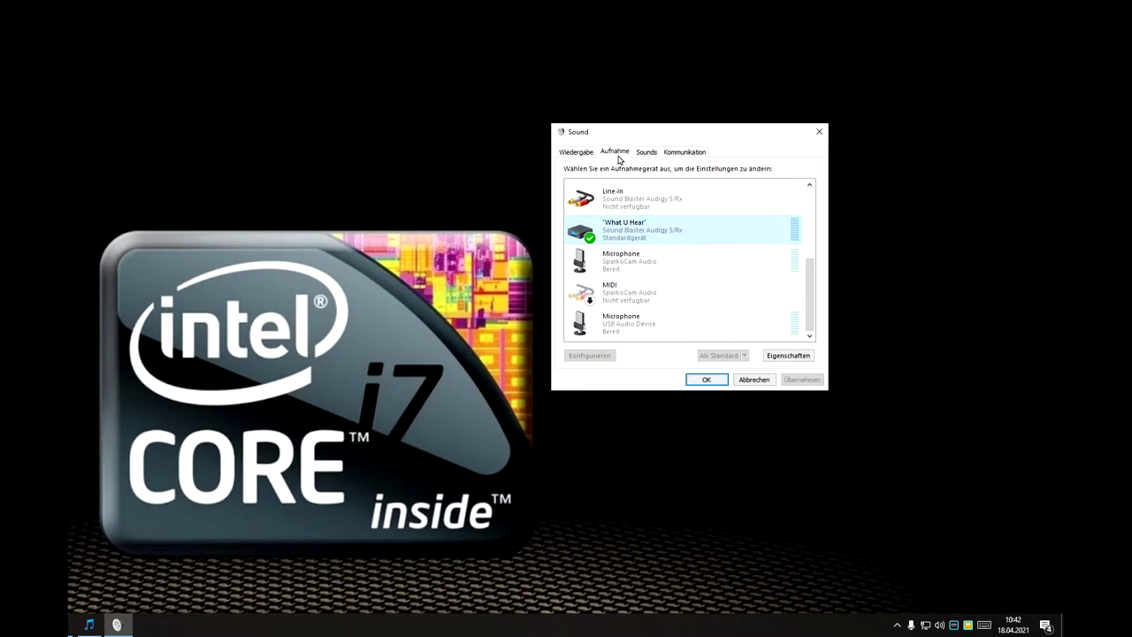
{"action": "left_click", "coordinate": [624, 232]}
{"action": "left_click", "coordinate": [714, 357]}
Disable the LG TV and both LG ULTRAWIDE outputs among the playback devices
{"action": "left_click", "coordinate": [563, 149]}
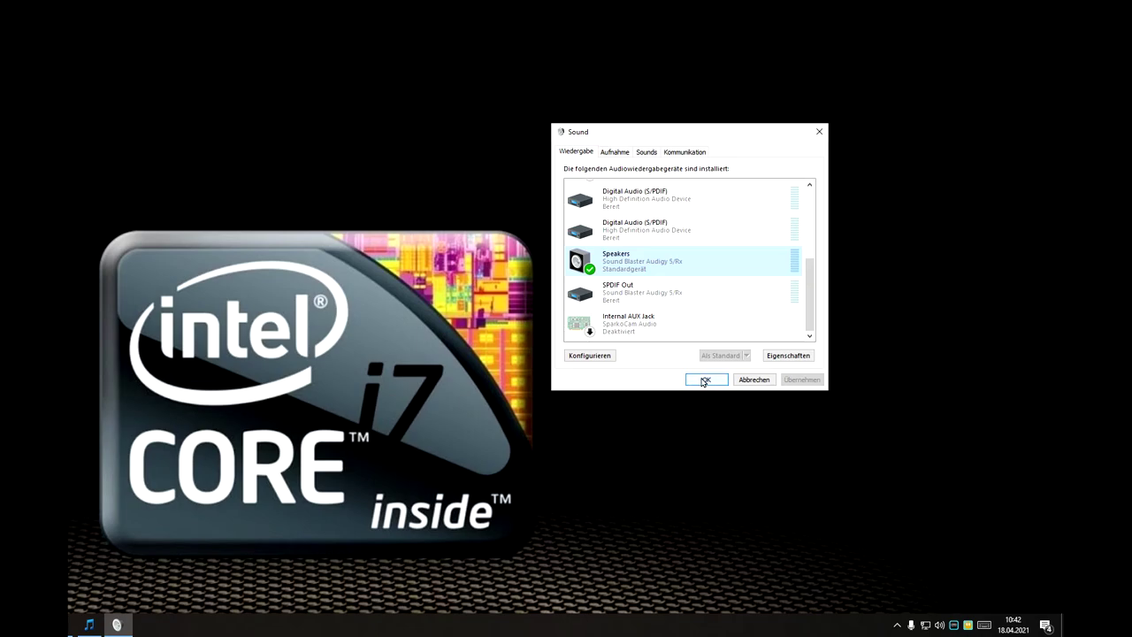
{"action": "scroll", "coordinate": [650, 305], "scroll_direction": "up", "scroll_amount": 5}
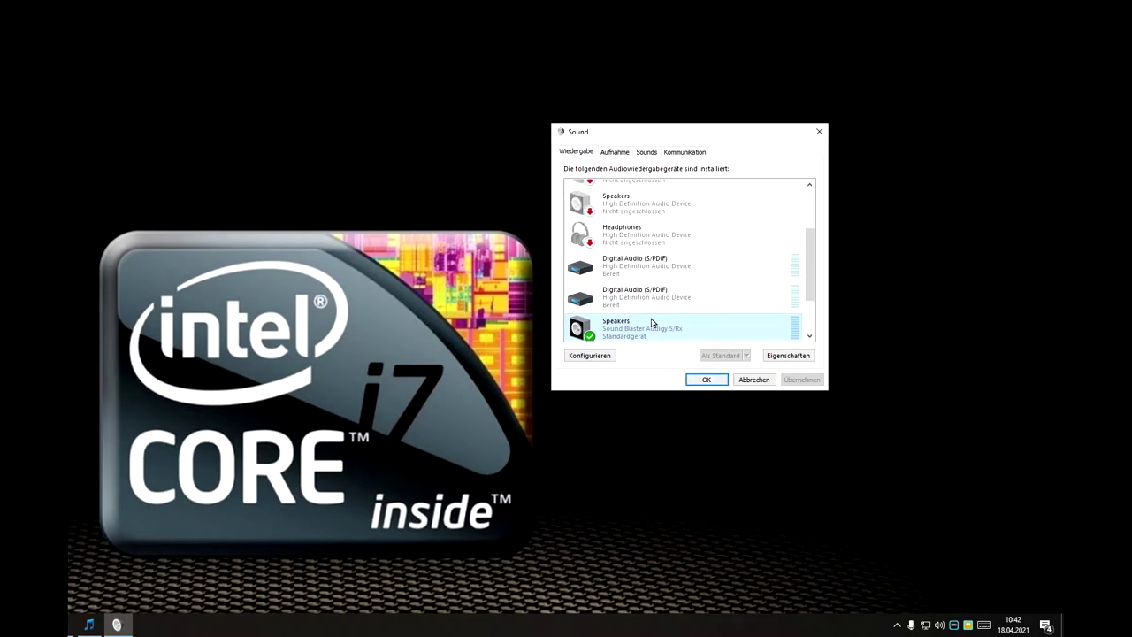
{"action": "scroll", "coordinate": [652, 322], "scroll_direction": "up", "scroll_amount": 3}
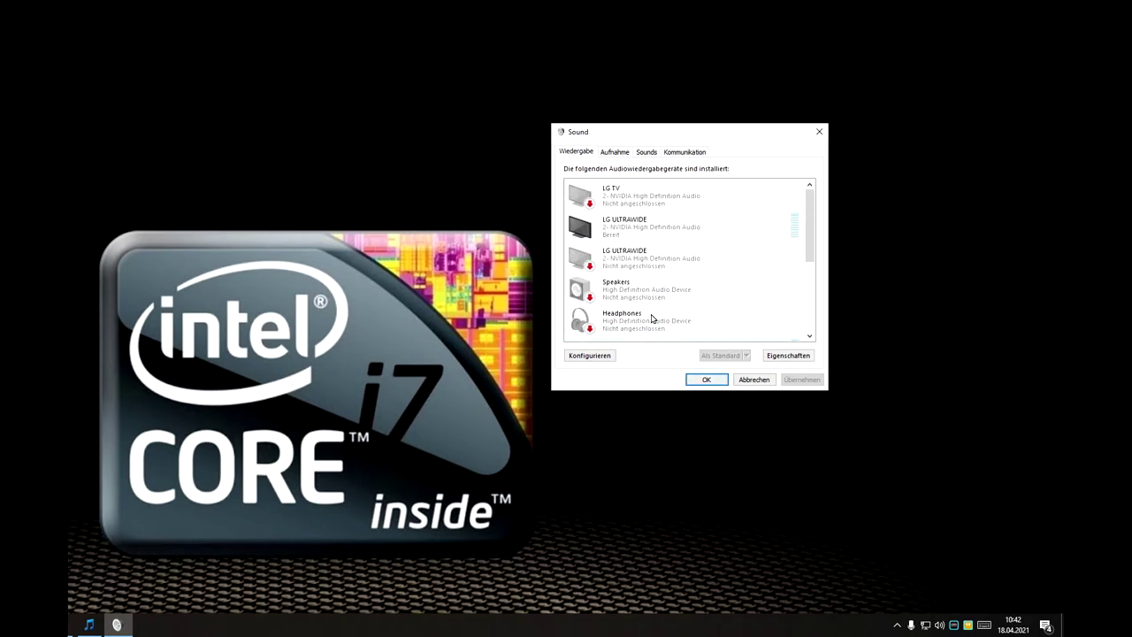
{"action": "right_click", "coordinate": [618, 189]}
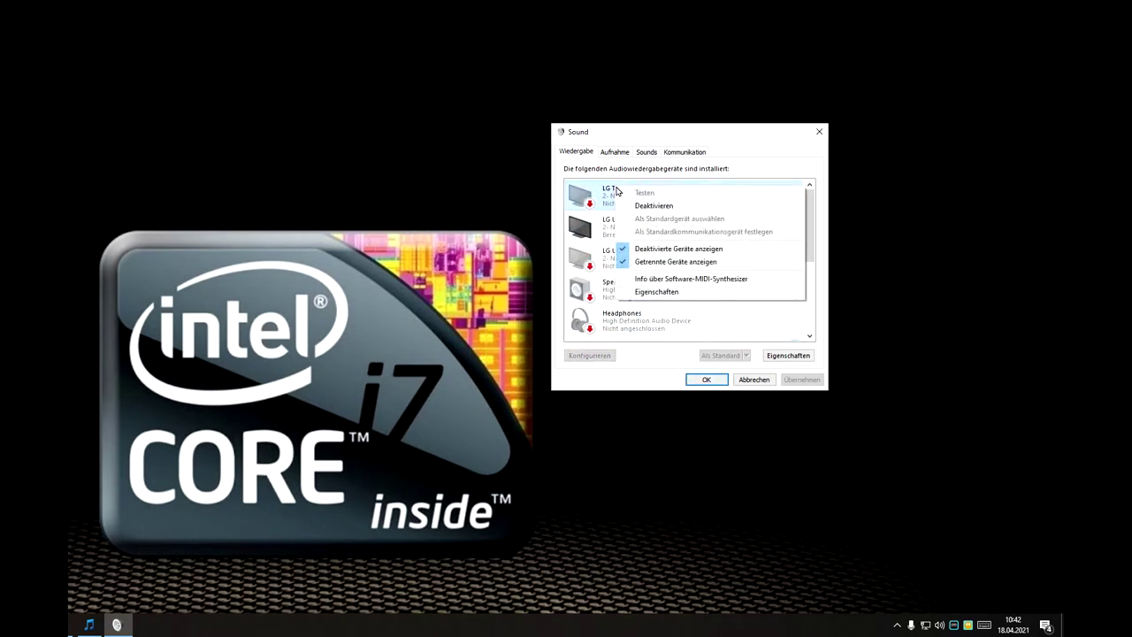
{"action": "left_click", "coordinate": [655, 207]}
{"action": "right_click", "coordinate": [632, 226]}
{"action": "left_click", "coordinate": [664, 259]}
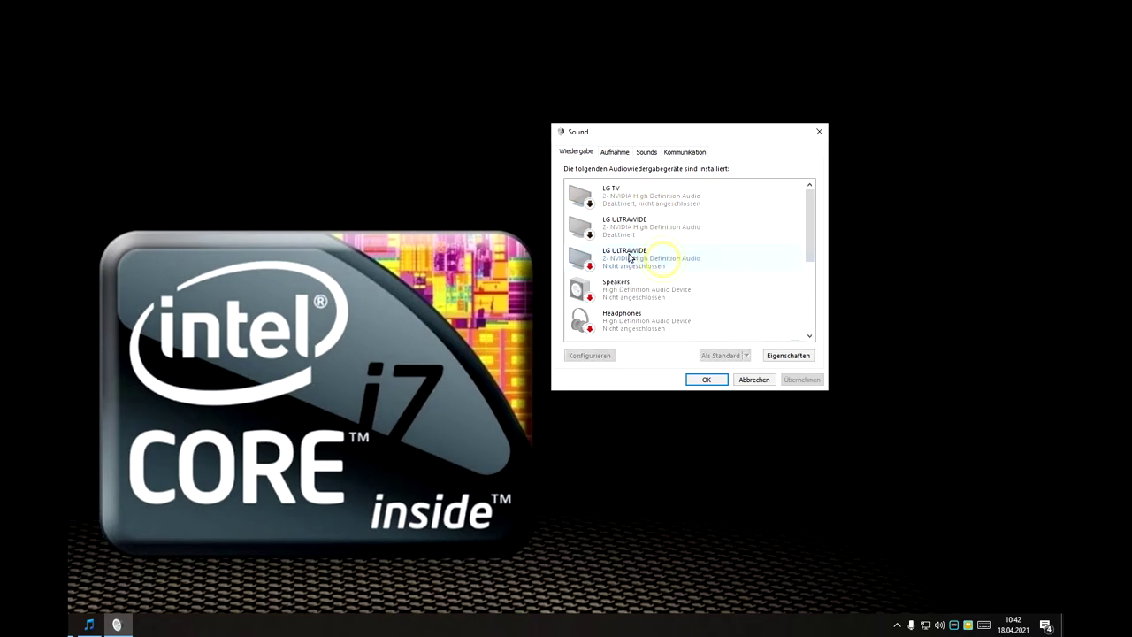
{"action": "right_click", "coordinate": [630, 254]}
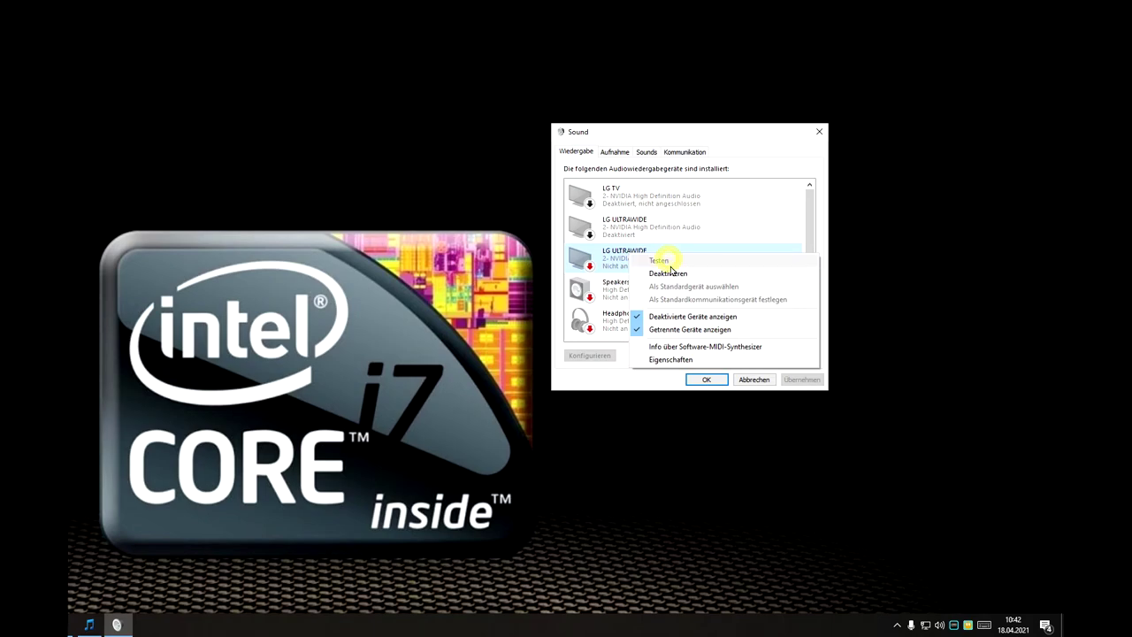
{"action": "left_click", "coordinate": [668, 275]}
Disable the Speakers and Headphones playback devices belonging to High Definition Audio Device
{"action": "right_click", "coordinate": [643, 296]}
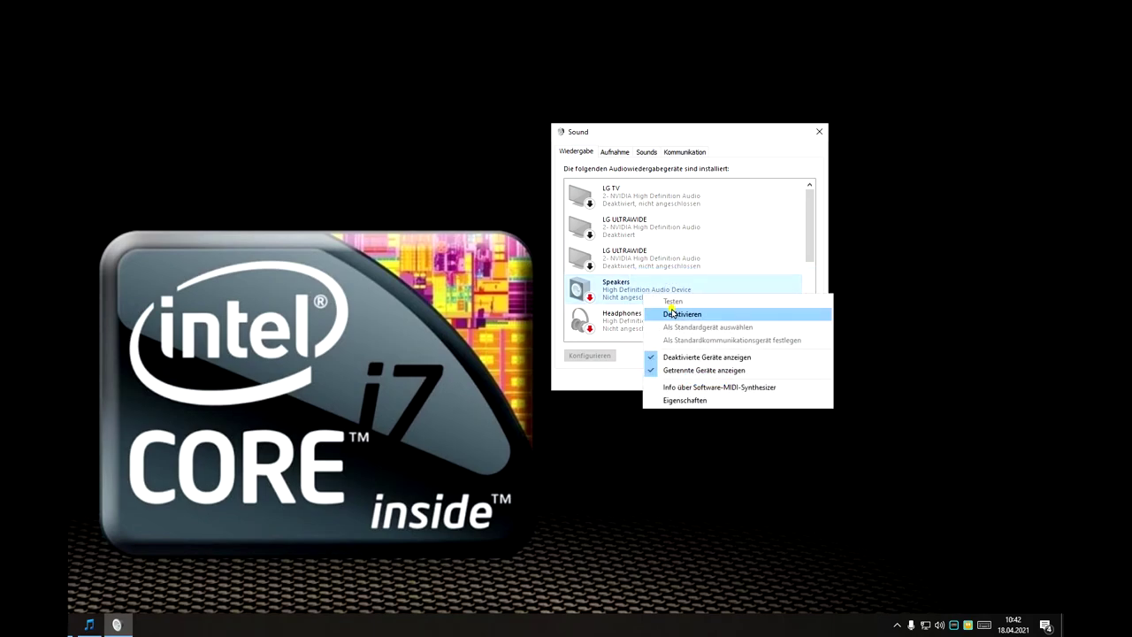
{"action": "left_click", "coordinate": [673, 313]}
{"action": "right_click", "coordinate": [629, 312]}
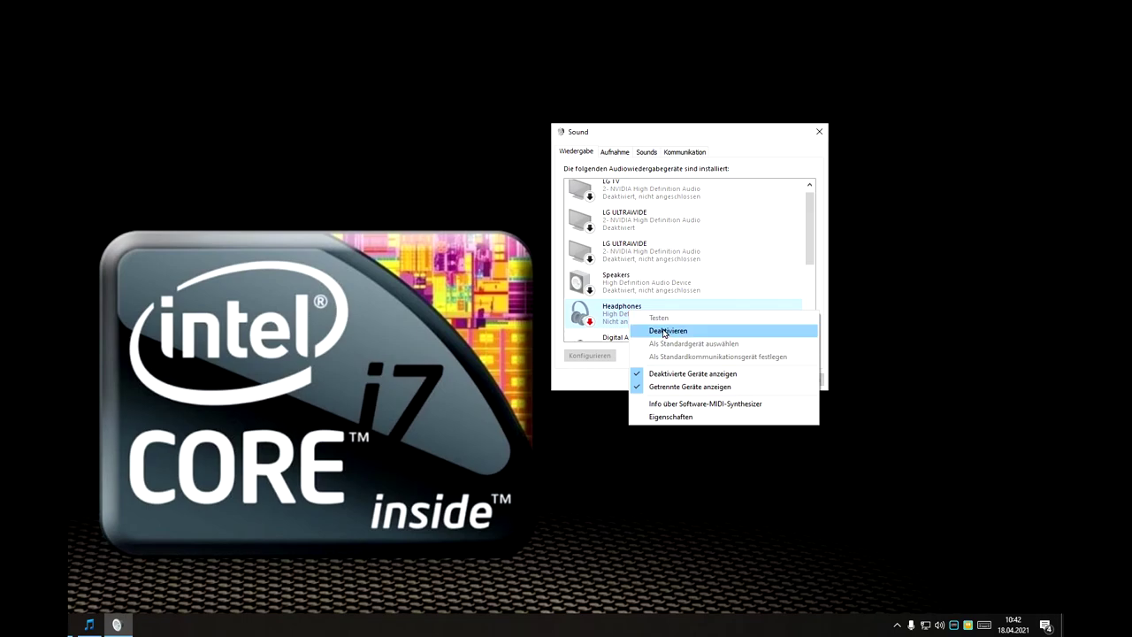
{"action": "left_click", "coordinate": [664, 331]}
Disable both Digital Audio (S/PDIF) playback devices of High Definition Audio Device
{"action": "scroll", "coordinate": [620, 291], "scroll_direction": "down", "scroll_amount": 2}
{"action": "right_click", "coordinate": [614, 273]}
{"action": "left_click", "coordinate": [629, 287]}
{"action": "scroll", "coordinate": [629, 287], "scroll_direction": "down", "scroll_amount": 1}
{"action": "right_click", "coordinate": [612, 277]}
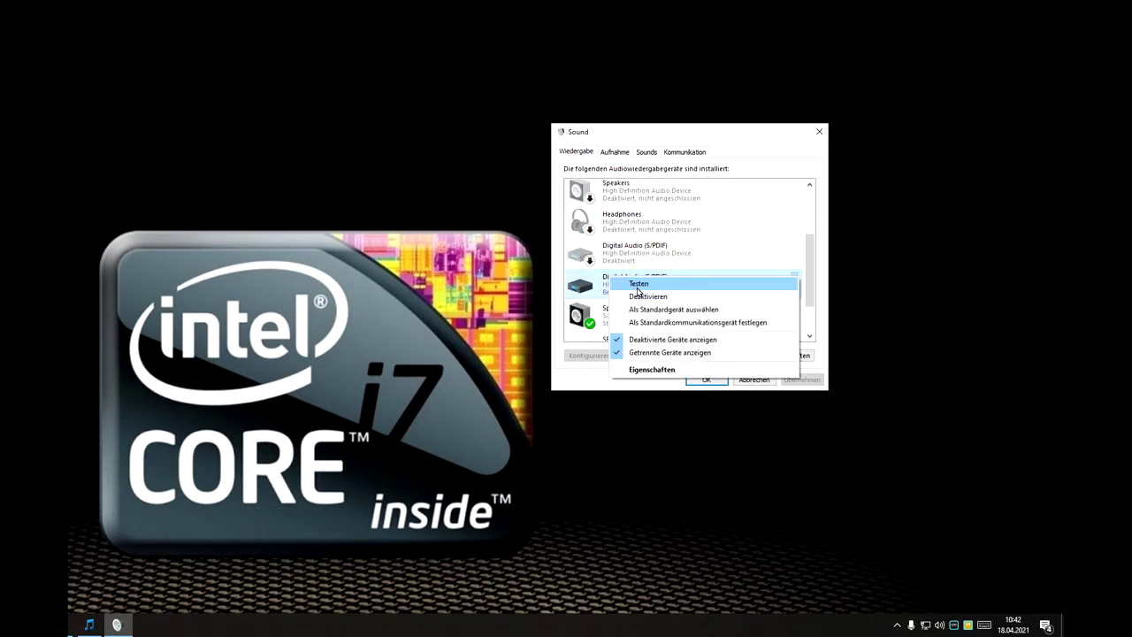
{"action": "left_click", "coordinate": [641, 296]}
Disable the SPDIF Out playback device of the Sound Blaster Audigy 5/Rx
{"action": "scroll", "coordinate": [644, 300], "scroll_direction": "down", "scroll_amount": 2}
{"action": "right_click", "coordinate": [629, 306]}
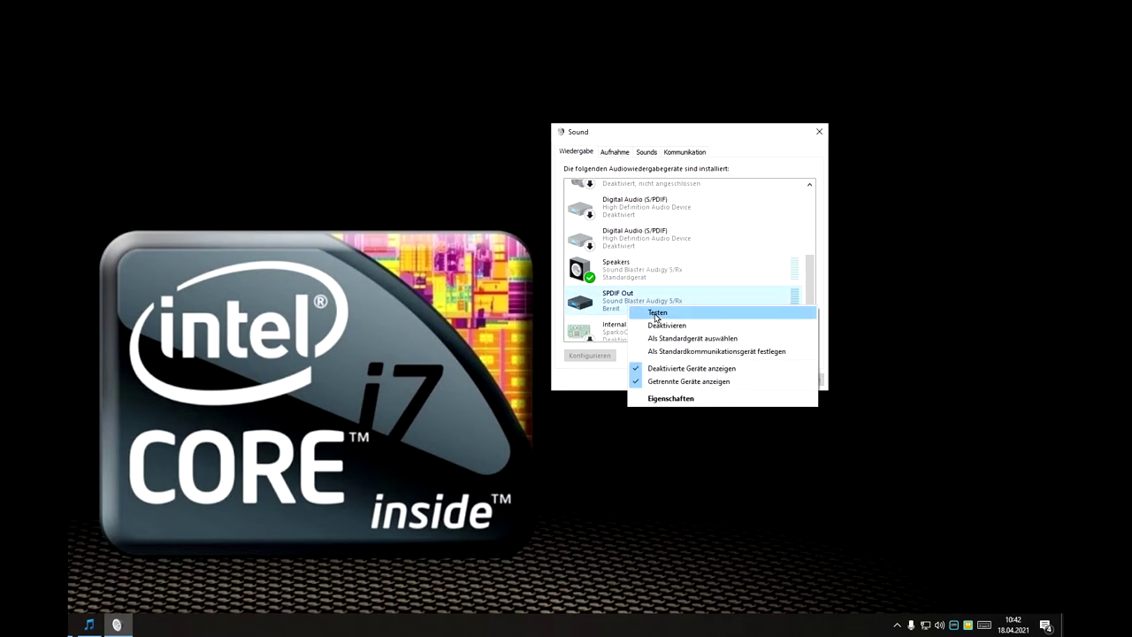
{"action": "left_click", "coordinate": [664, 325]}
{"action": "scroll", "coordinate": [630, 326], "scroll_direction": "down", "scroll_amount": 1}
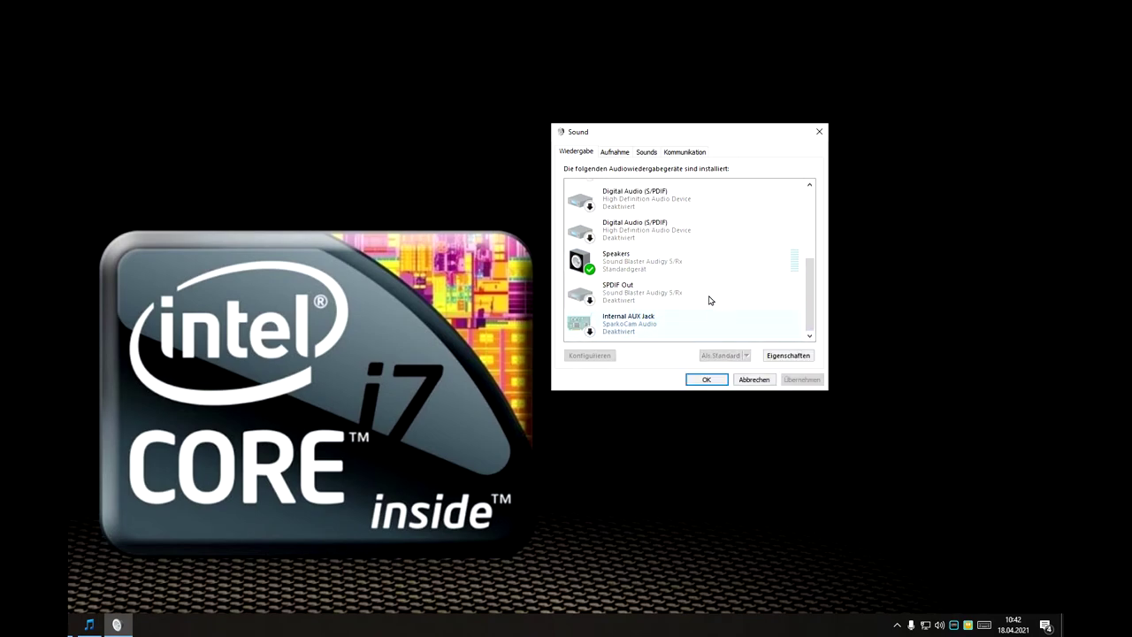
Disable the Sound Blaster Line-In, the SparkoCam Audio microphone and the USB Audio Device microphone among the recording devices
{"action": "left_click", "coordinate": [615, 151]}
{"action": "right_click", "coordinate": [622, 202]}
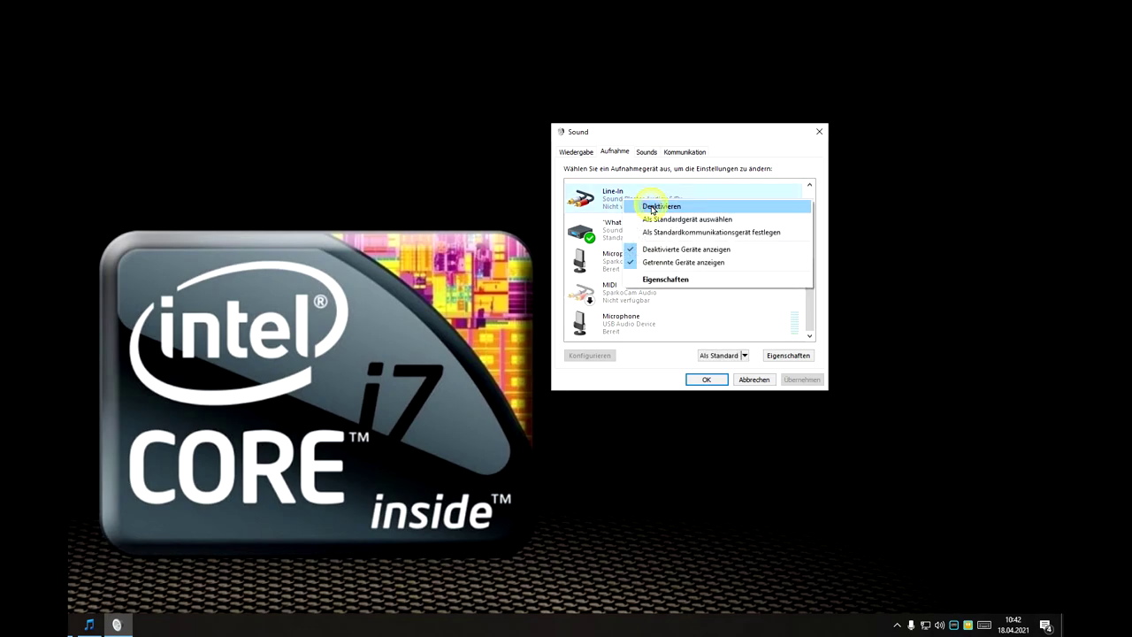
{"action": "left_click", "coordinate": [653, 206]}
{"action": "right_click", "coordinate": [641, 263]}
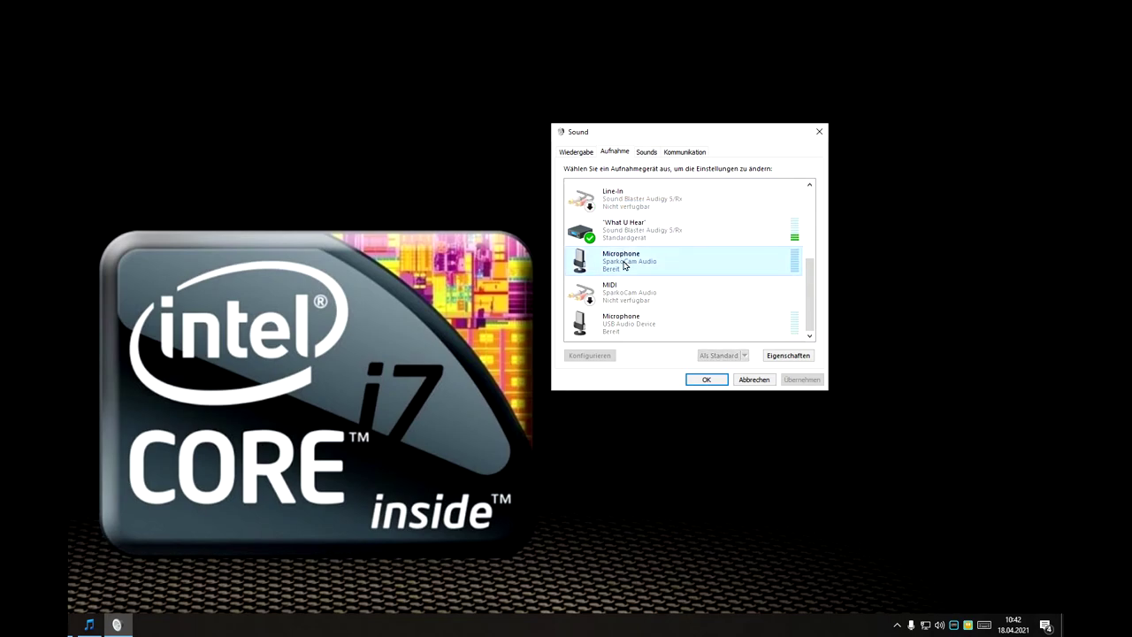
{"action": "left_click", "coordinate": [669, 280]}
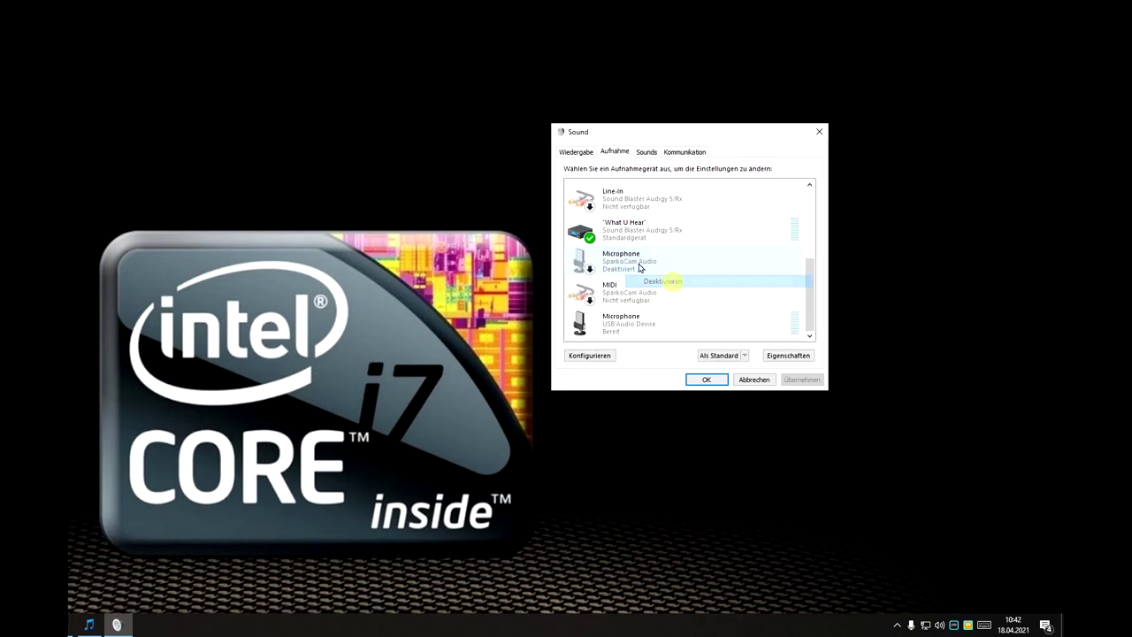
{"action": "right_click", "coordinate": [613, 321]}
{"action": "left_click", "coordinate": [665, 339]}
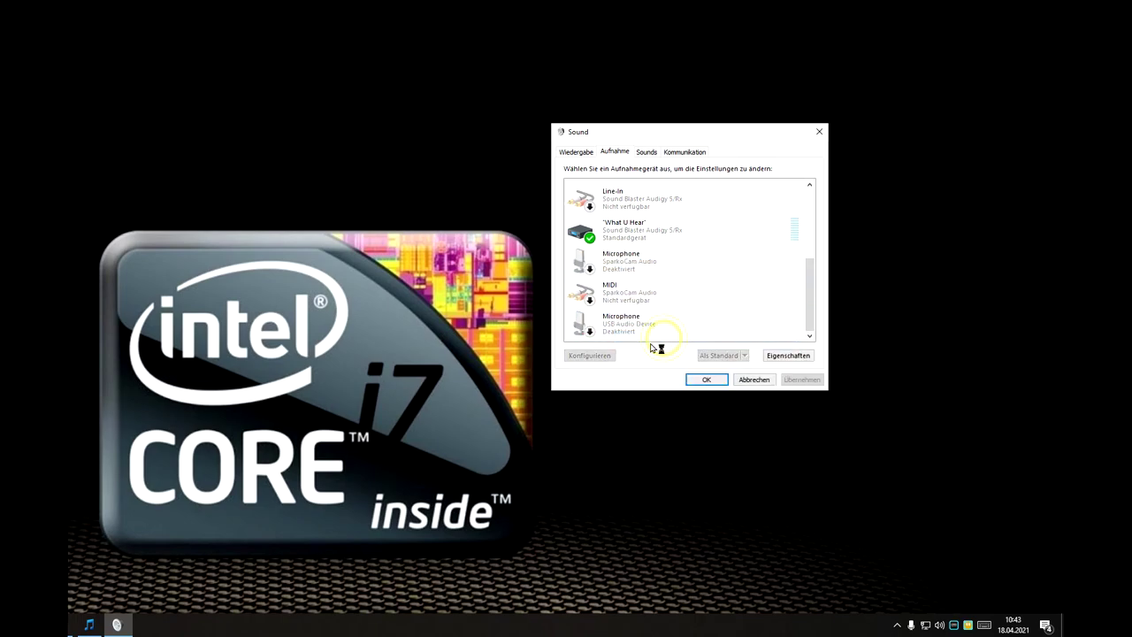
Hide disabled devices in the recording list and disable the Sound Blaster Audigy 5/Rx microphone and the ManyCam Virtual Microphone
{"action": "right_click", "coordinate": [687, 315]}
{"action": "left_click", "coordinate": [730, 363]}
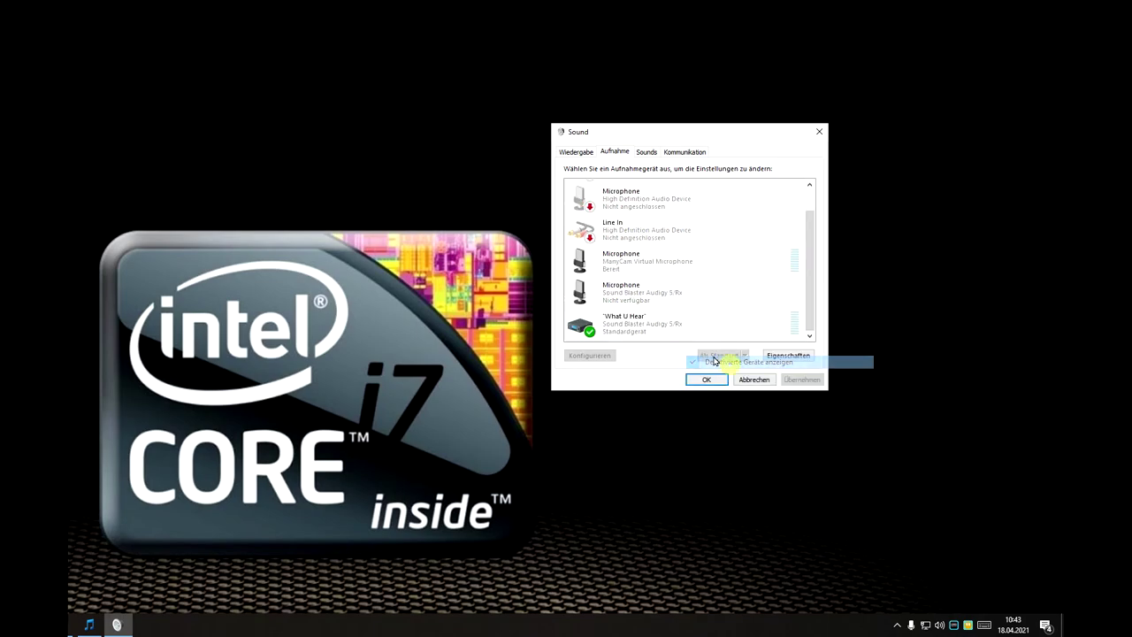
{"action": "left_click", "coordinate": [654, 301]}
{"action": "right_click", "coordinate": [654, 300]}
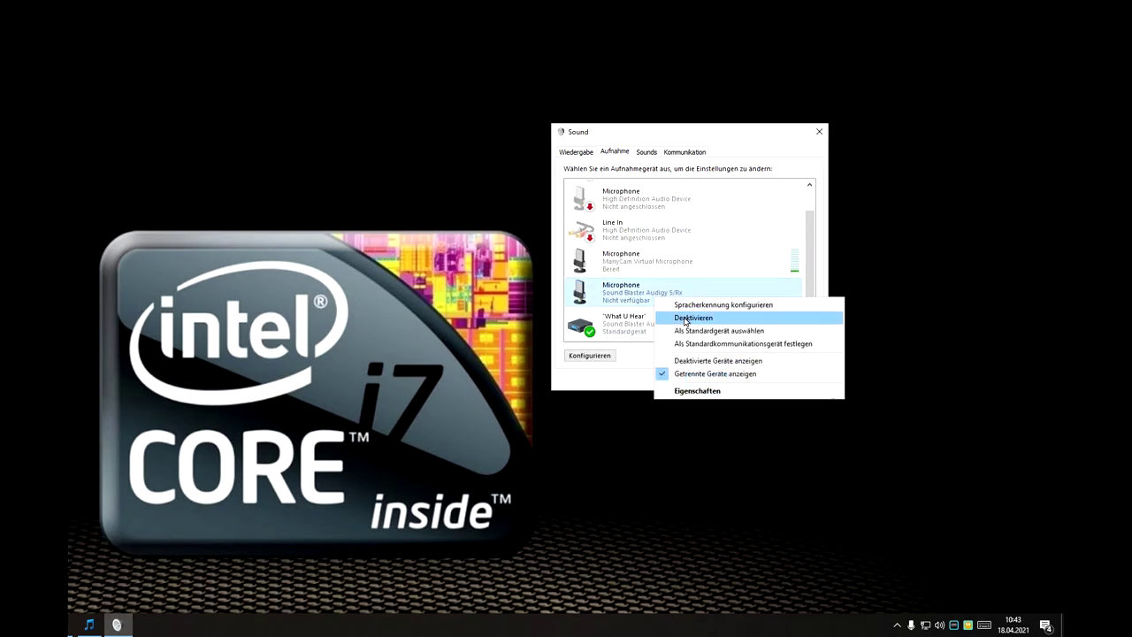
{"action": "left_click", "coordinate": [680, 316]}
{"action": "left_click", "coordinate": [637, 289]}
{"action": "right_click", "coordinate": [637, 289]}
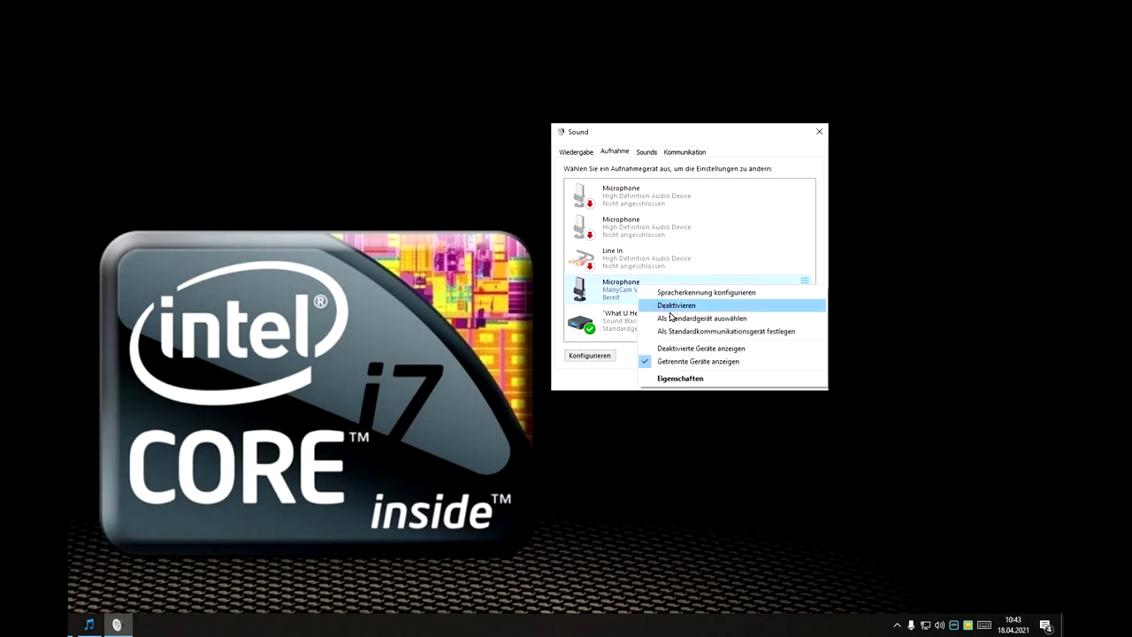
{"action": "left_click", "coordinate": [669, 302]}
Disable the Line In and both Microphone recording devices of High Definition Audio Device
{"action": "right_click", "coordinate": [624, 259]}
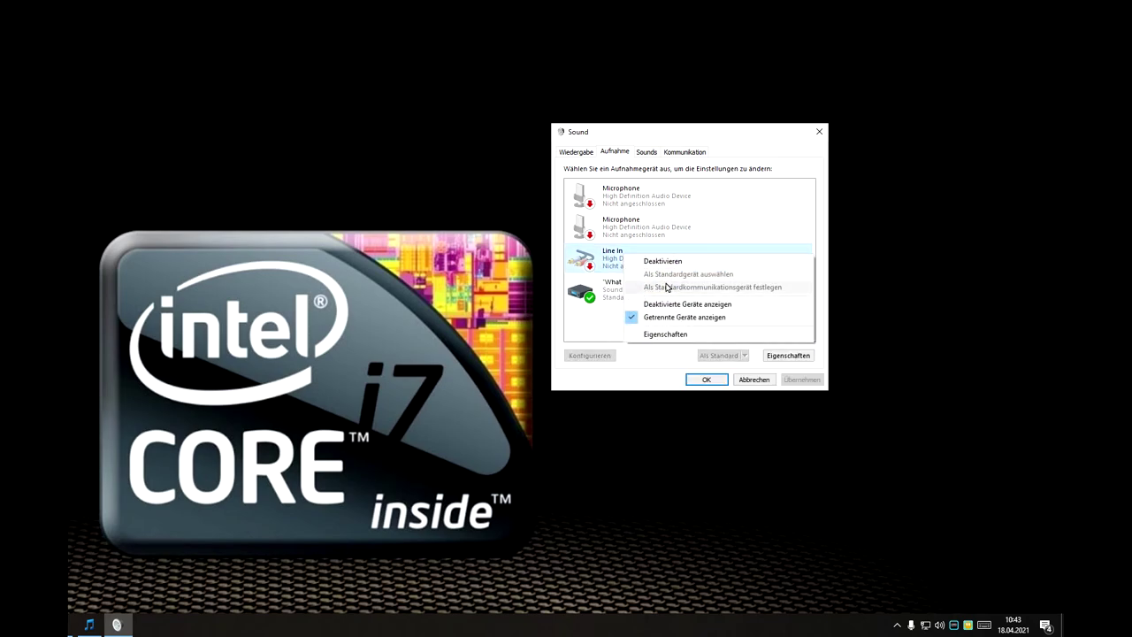
{"action": "left_click", "coordinate": [663, 274]}
{"action": "right_click", "coordinate": [639, 230]}
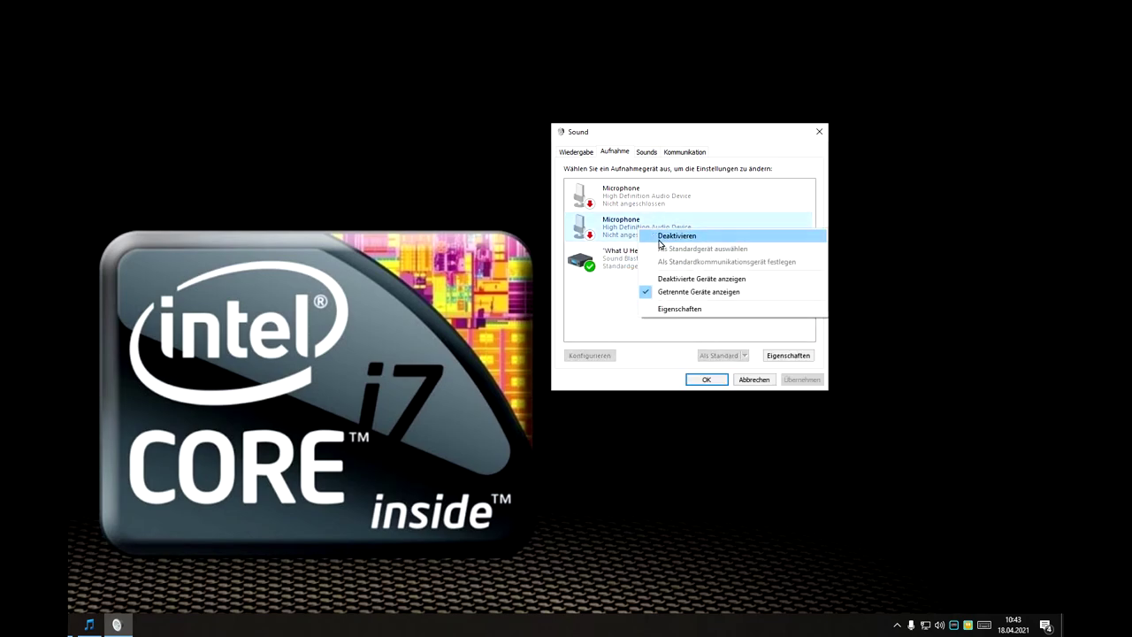
{"action": "left_click", "coordinate": [663, 244]}
{"action": "right_click", "coordinate": [628, 195]}
{"action": "left_click", "coordinate": [647, 208]}
Compare the playback and recording device lists to check which devices remain active as defaults
{"action": "left_click", "coordinate": [580, 155]}
{"action": "left_click", "coordinate": [611, 153]}
{"action": "left_click", "coordinate": [583, 152]}
{"action": "left_click", "coordinate": [608, 153]}
{"action": "left_click", "coordinate": [584, 152]}
{"action": "left_click", "coordinate": [612, 153]}
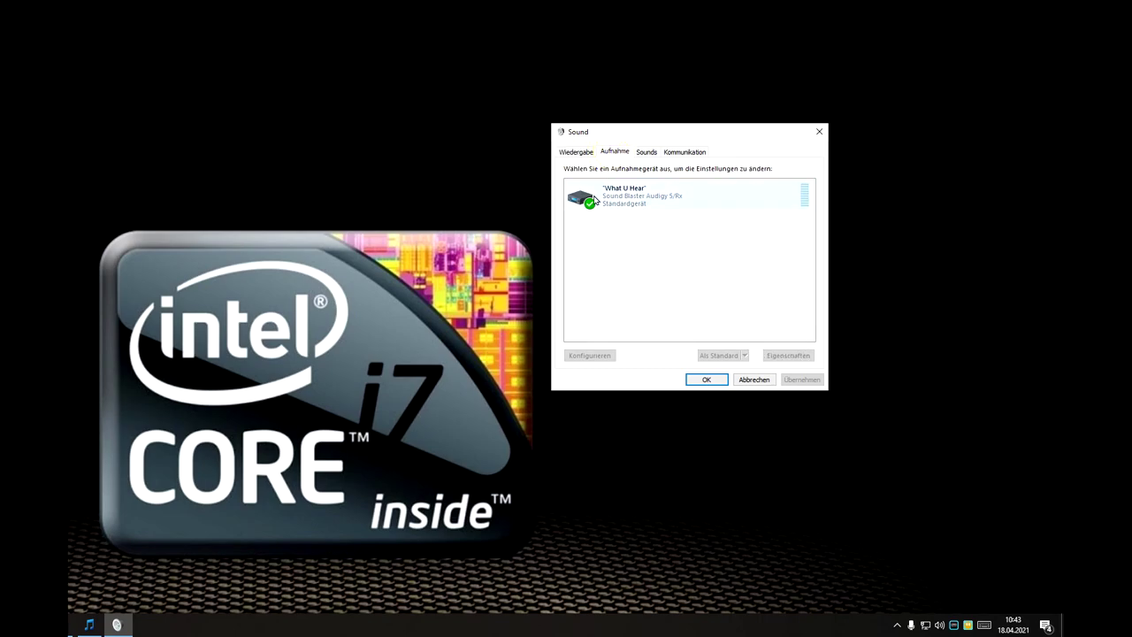
{"action": "left_click", "coordinate": [576, 152]}
{"action": "left_click", "coordinate": [637, 196]}
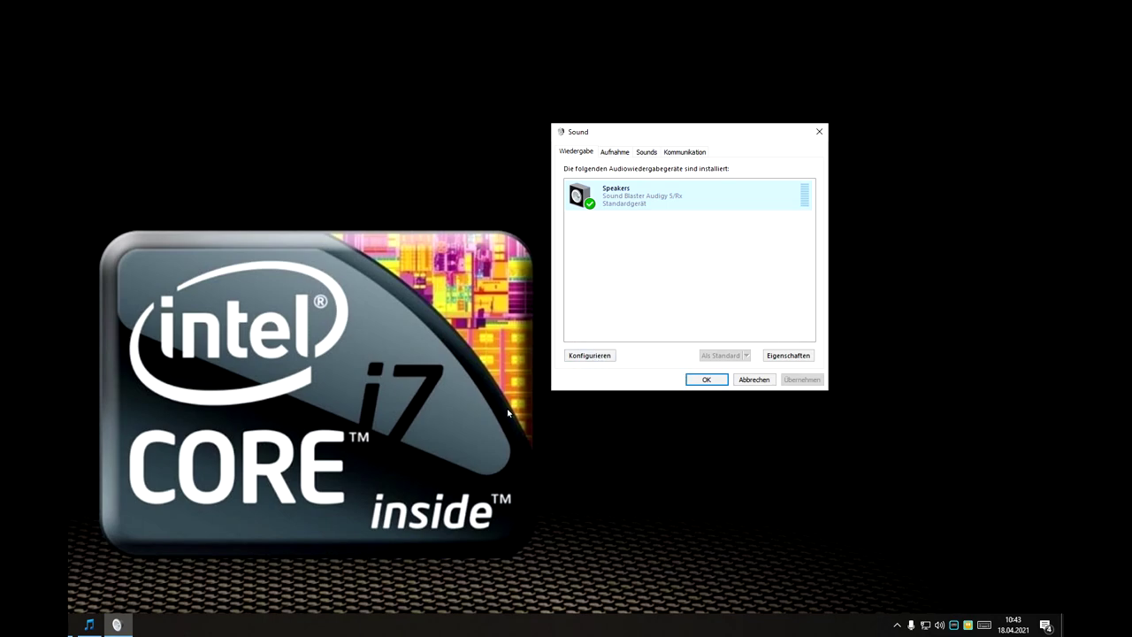
{"action": "left_click", "coordinate": [72, 622]}
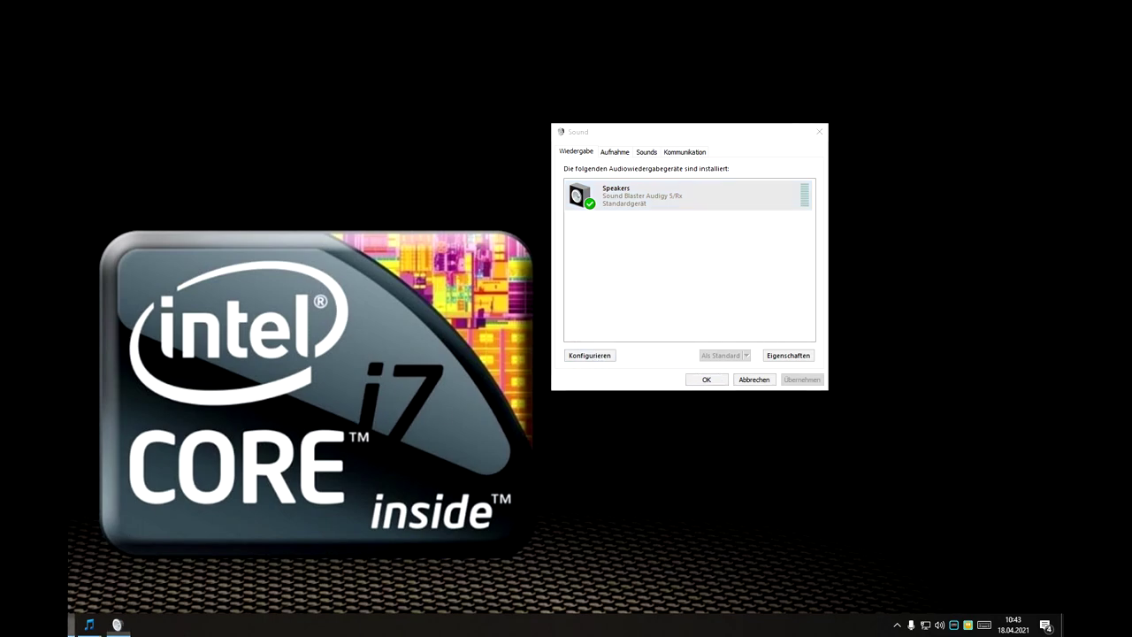